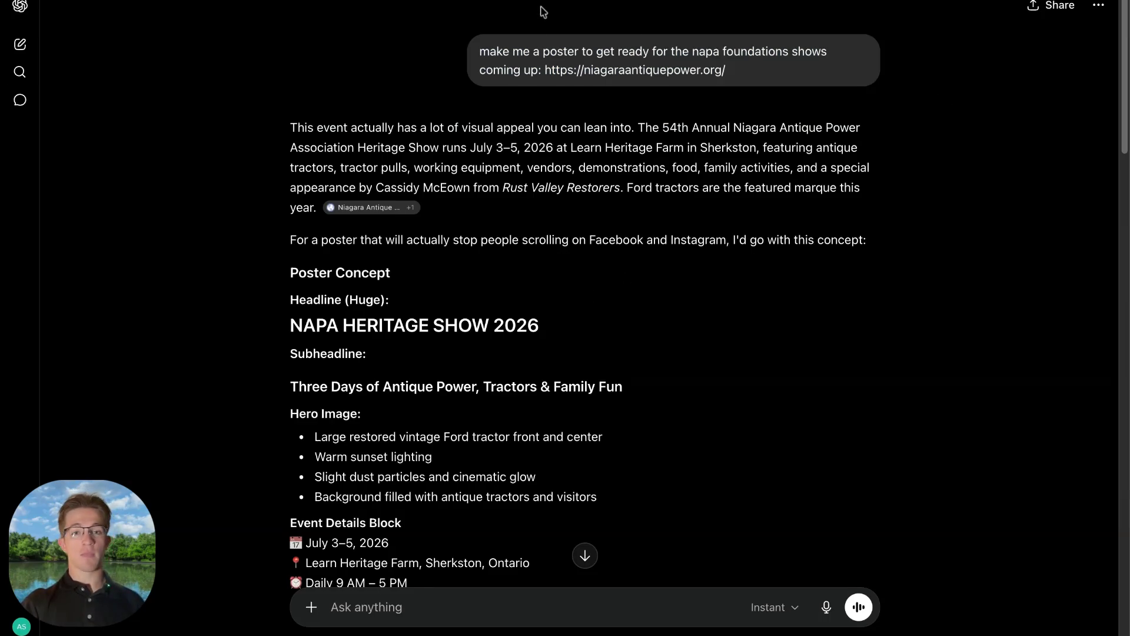
Step: Review the Niagara Antique Power poster request and the proposed poster concept, including its event details block and design style
left_click_drag(480, 66, 632, 68)
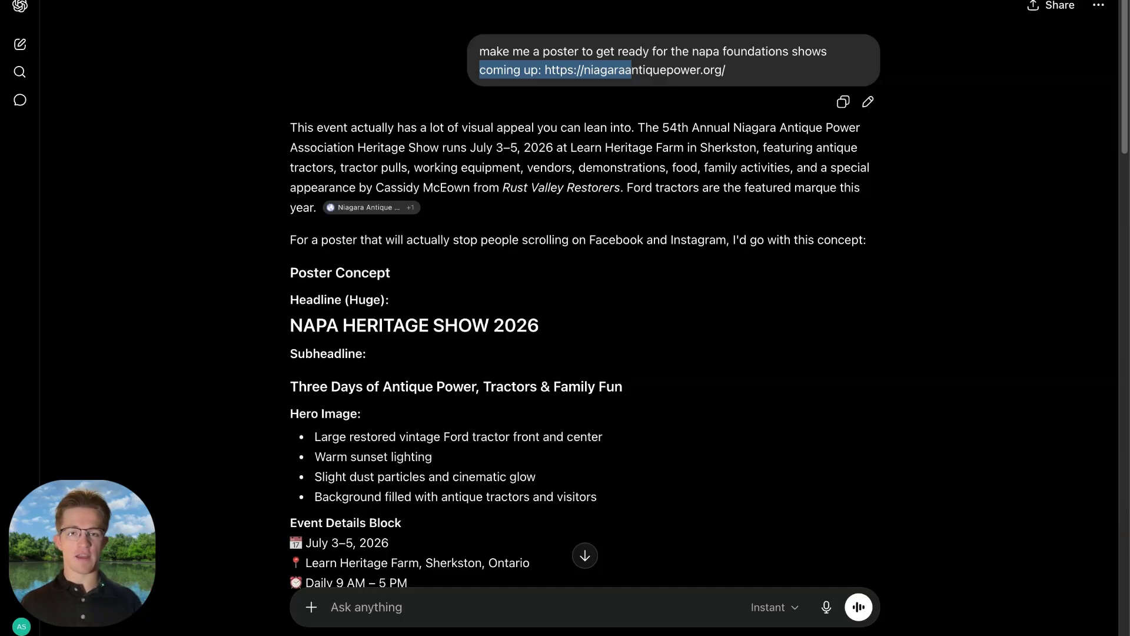
left_click(299, 272)
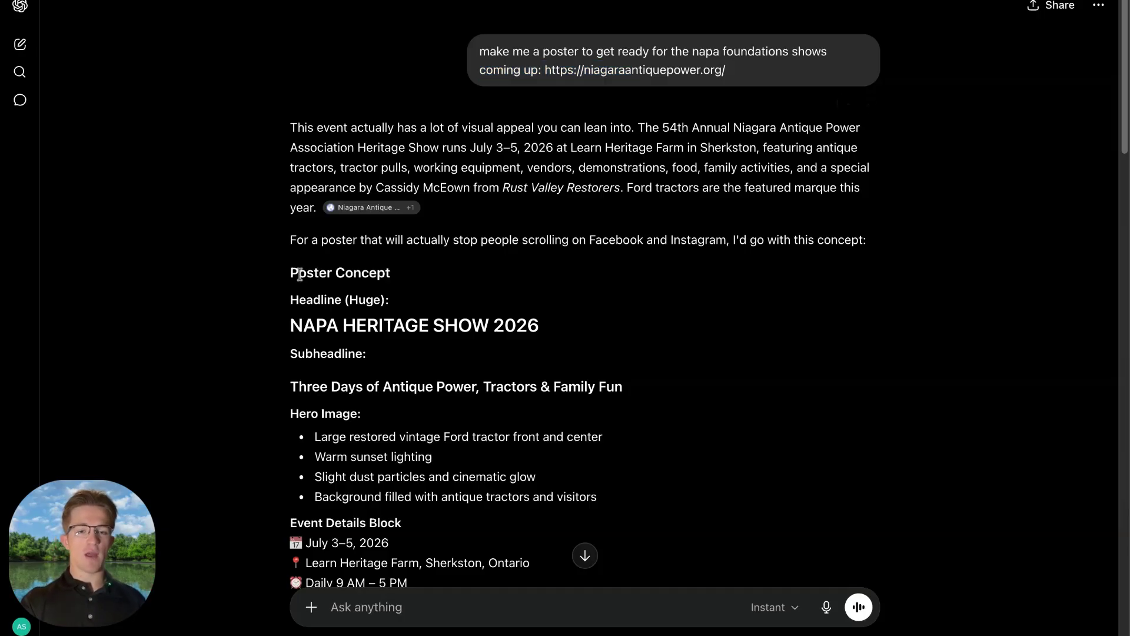
scroll(299, 268, "down", 9)
scroll(305, 272, "down", 5)
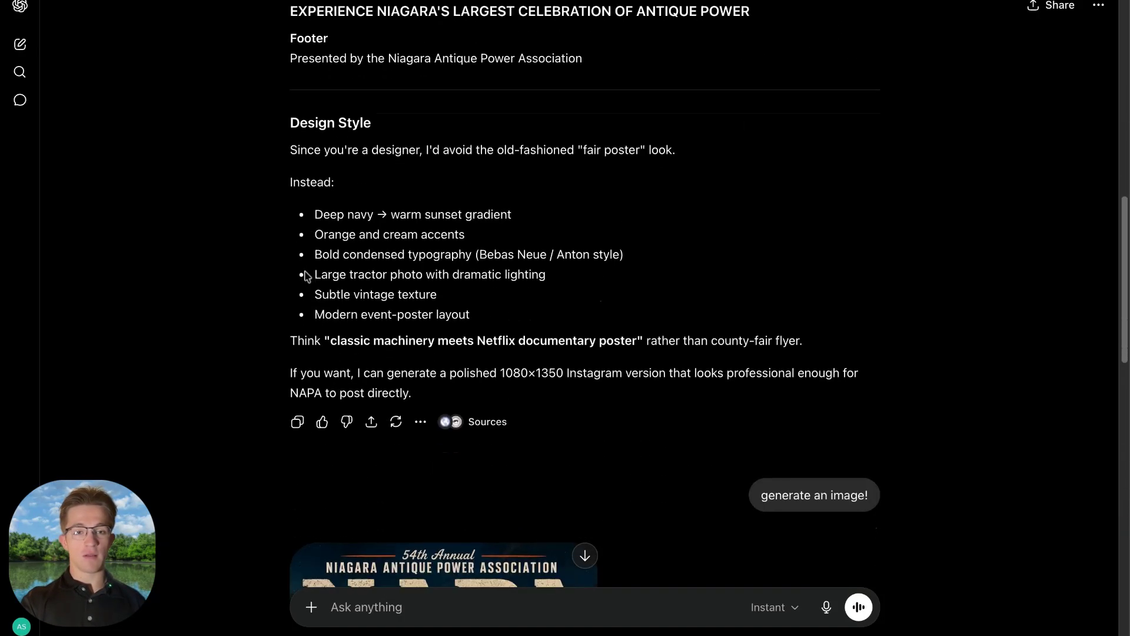
scroll(305, 272, "up", 9)
left_click_drag(304, 218, 404, 299)
left_click(357, 269)
left_click_drag(326, 235, 439, 291)
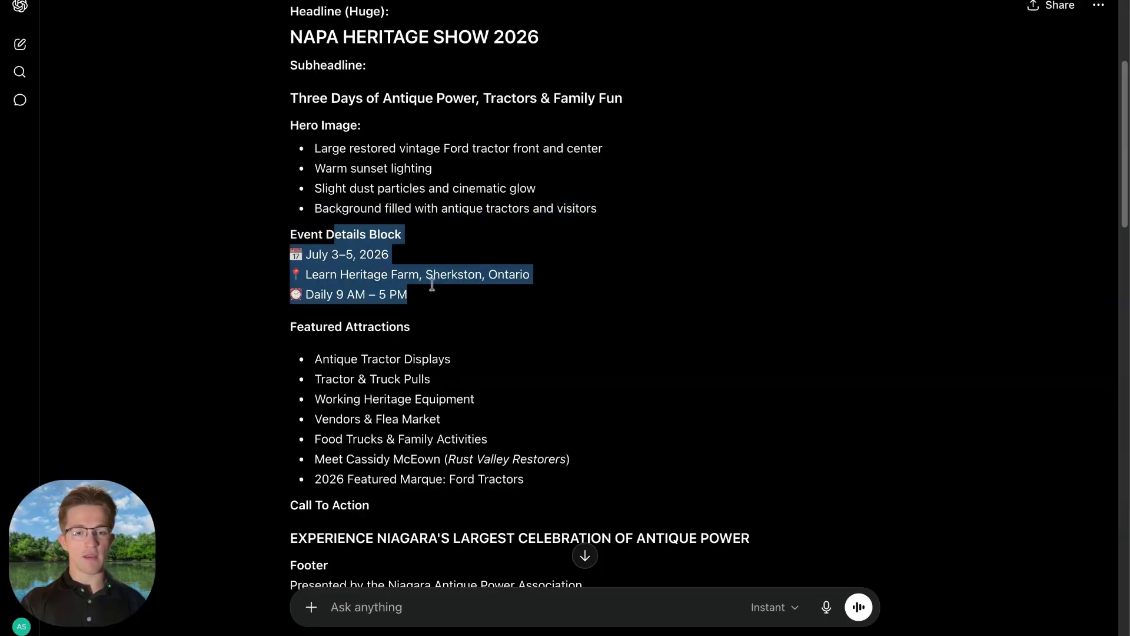
left_click(420, 275)
Step: Examine the first generated NAPA Heritage Show poster, the "make it simpler please" request and the simplified poster
scroll(420, 275, "down", 8)
scroll(420, 277, "down", 17)
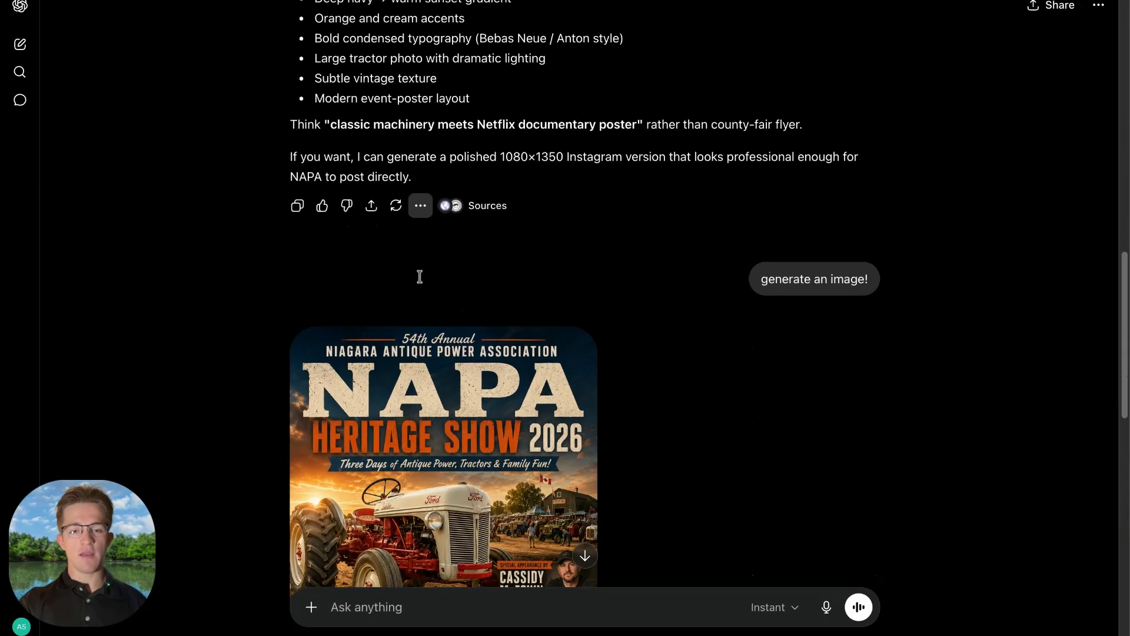
scroll(434, 290, "up", 3)
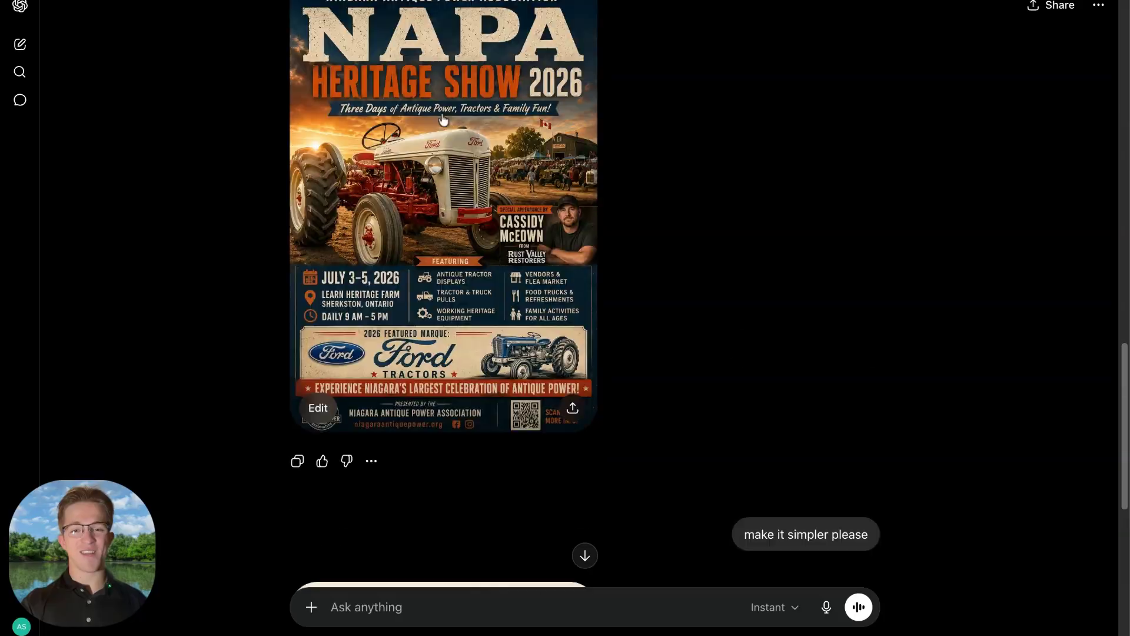
scroll(433, 135, "down", 10)
left_click_drag(754, 41, 861, 47)
left_click(862, 47)
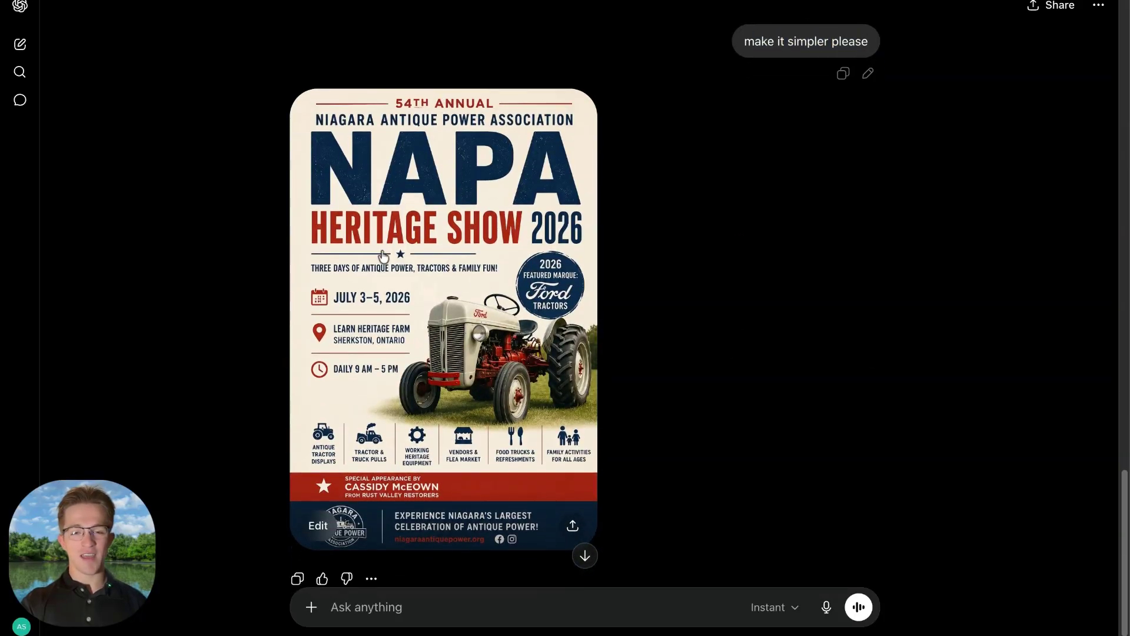
scroll(459, 283, "down", 1)
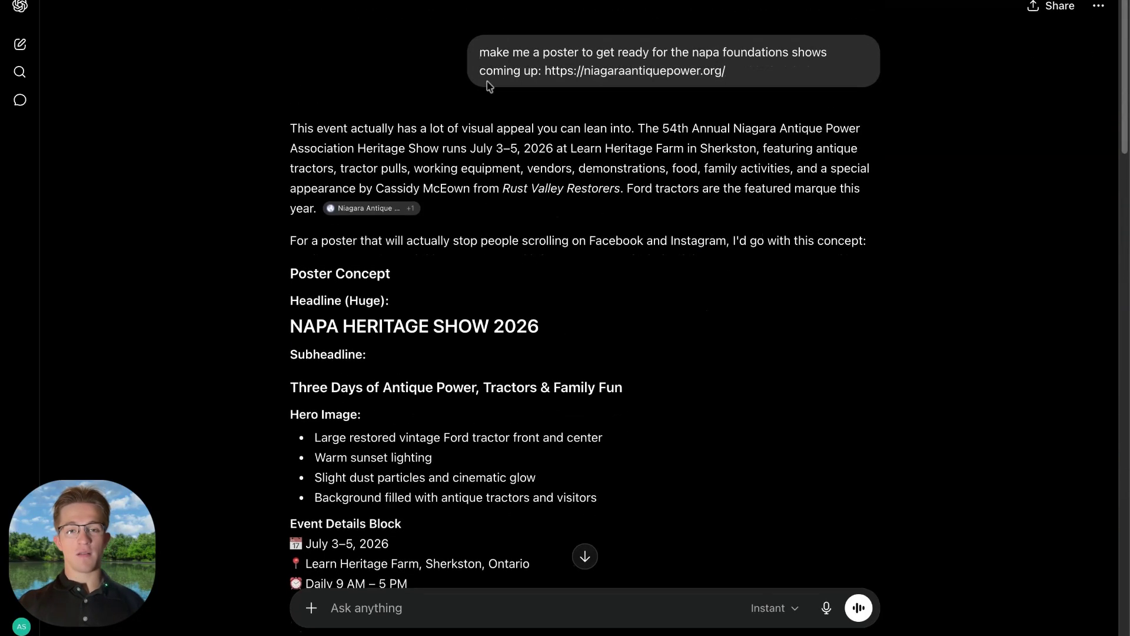
Step: Reread the original poster request at the start of the conversation and the reply beneath it
left_click_drag(474, 47, 839, 149)
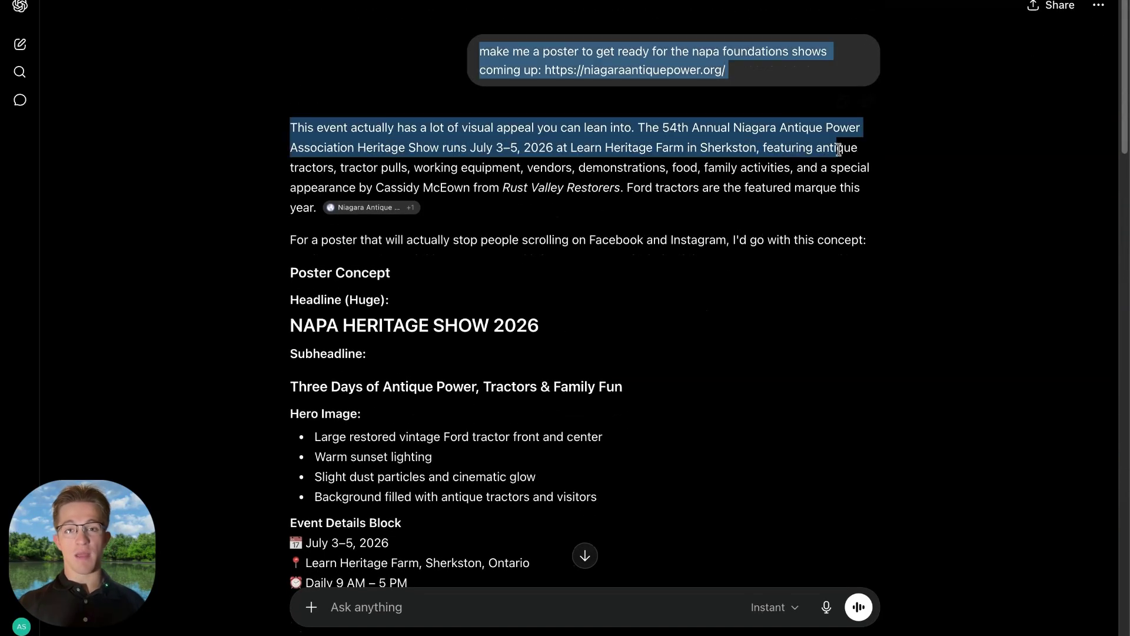
left_click(821, 155)
scroll(636, 315, "down", 10)
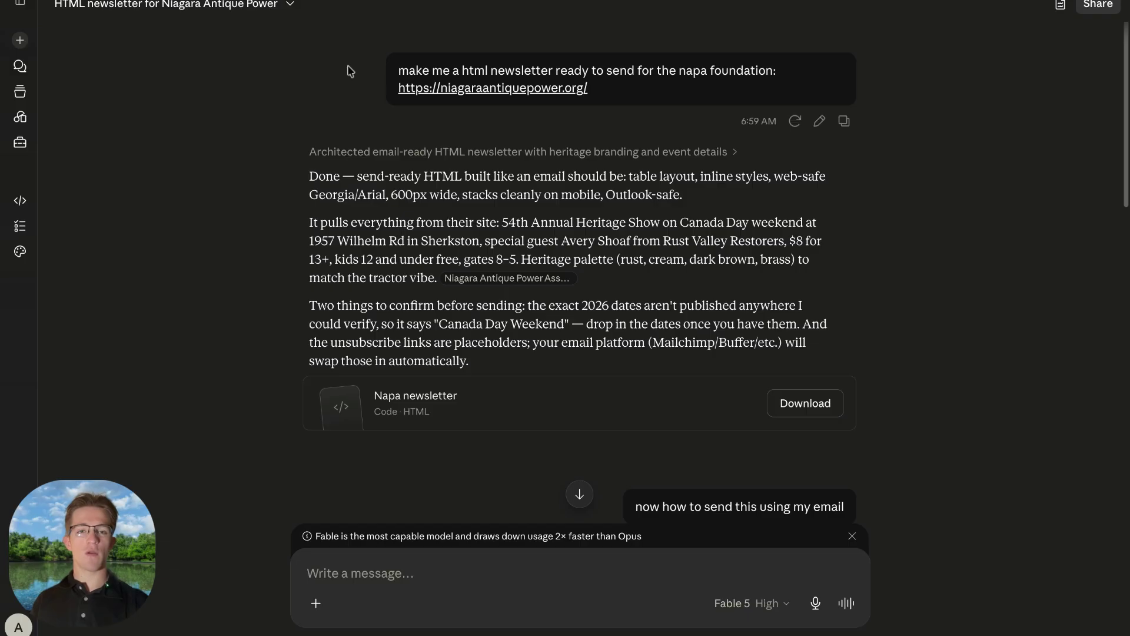
Step: In the Claude conversation, examine the wording of the HTML newsletter request for the napa foundation
left_click_drag(407, 70, 848, 73)
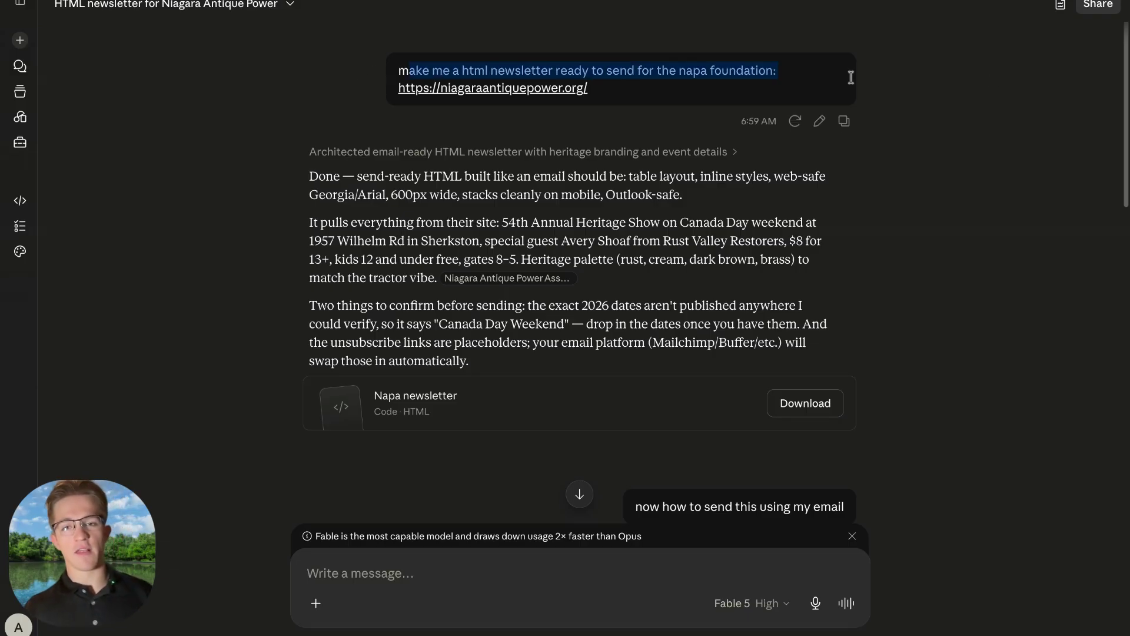
left_click(995, 83)
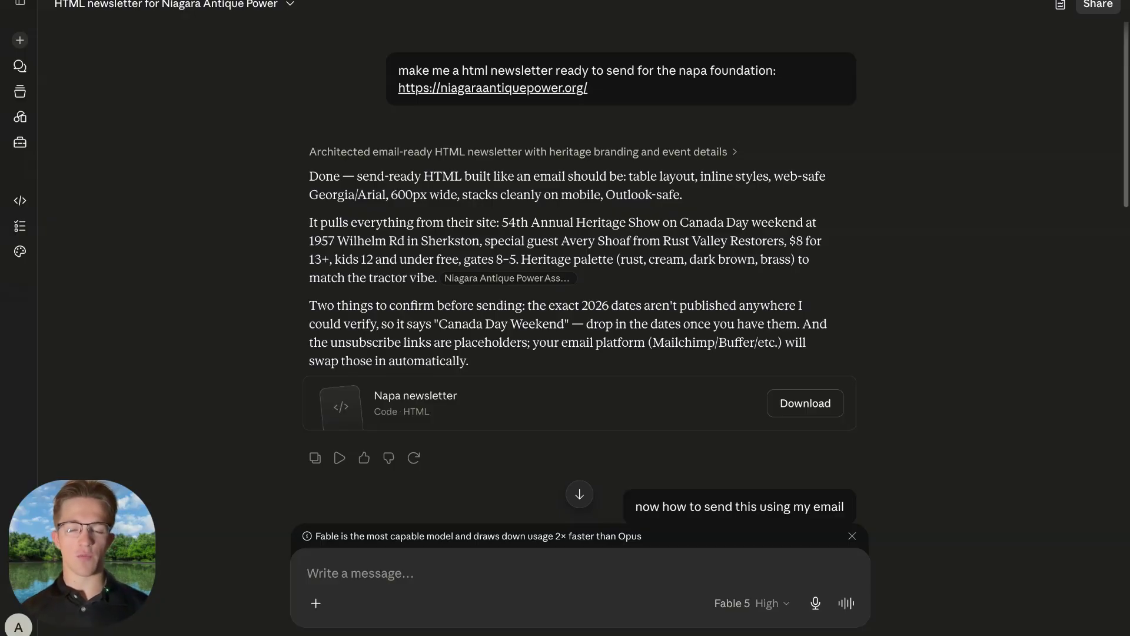
left_click_drag(391, 65, 917, 71)
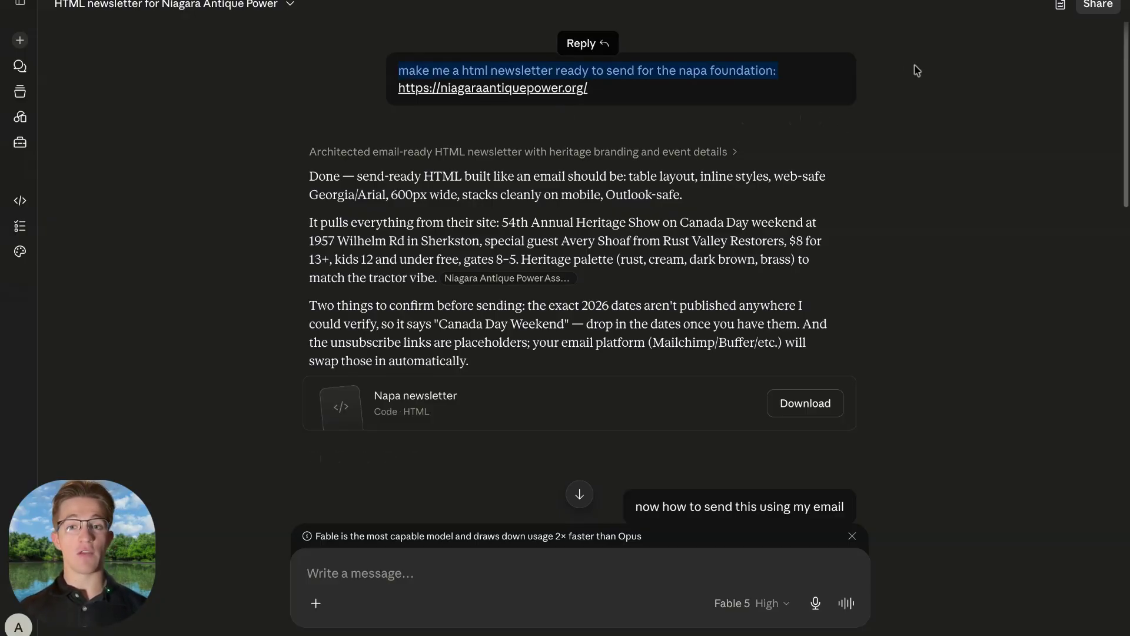
left_click(549, 194)
left_click_drag(397, 69, 591, 72)
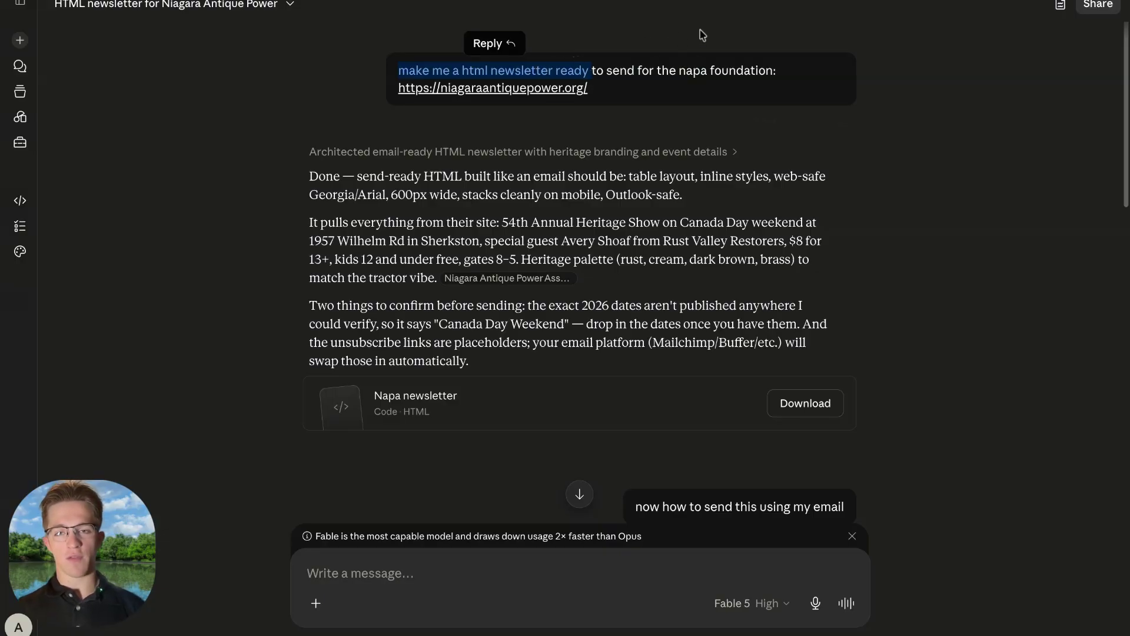
left_click(741, 61)
left_click_drag(462, 71, 488, 70)
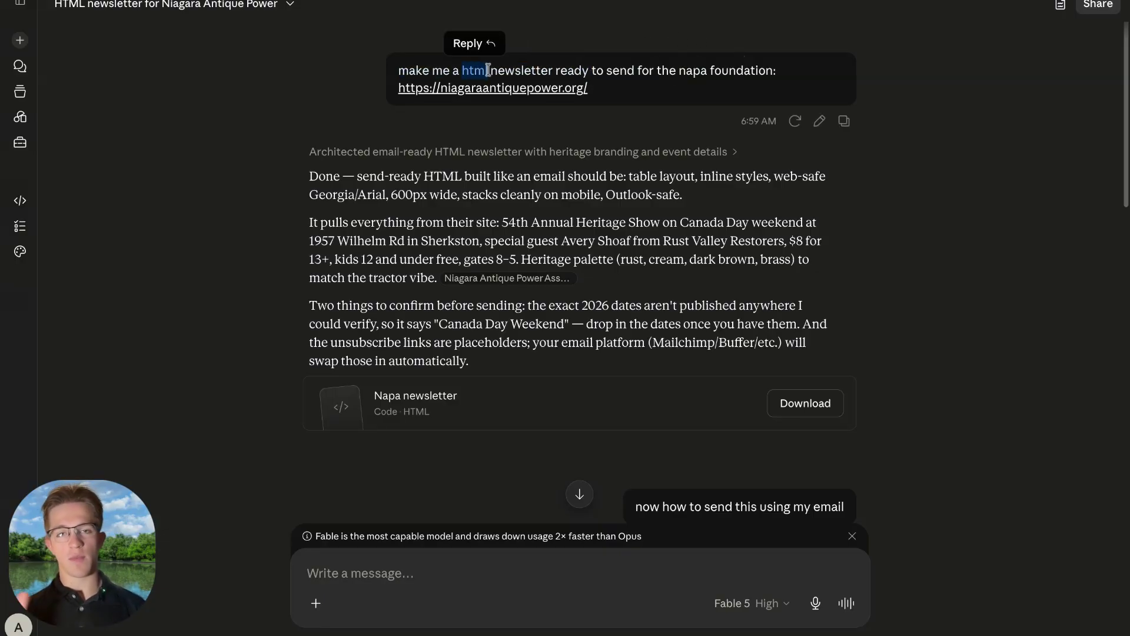
left_click(636, 244)
Step: Open the preview of the first Napa newsletter file, look through its content, and close the preview
scroll(580, 276, "down", 3)
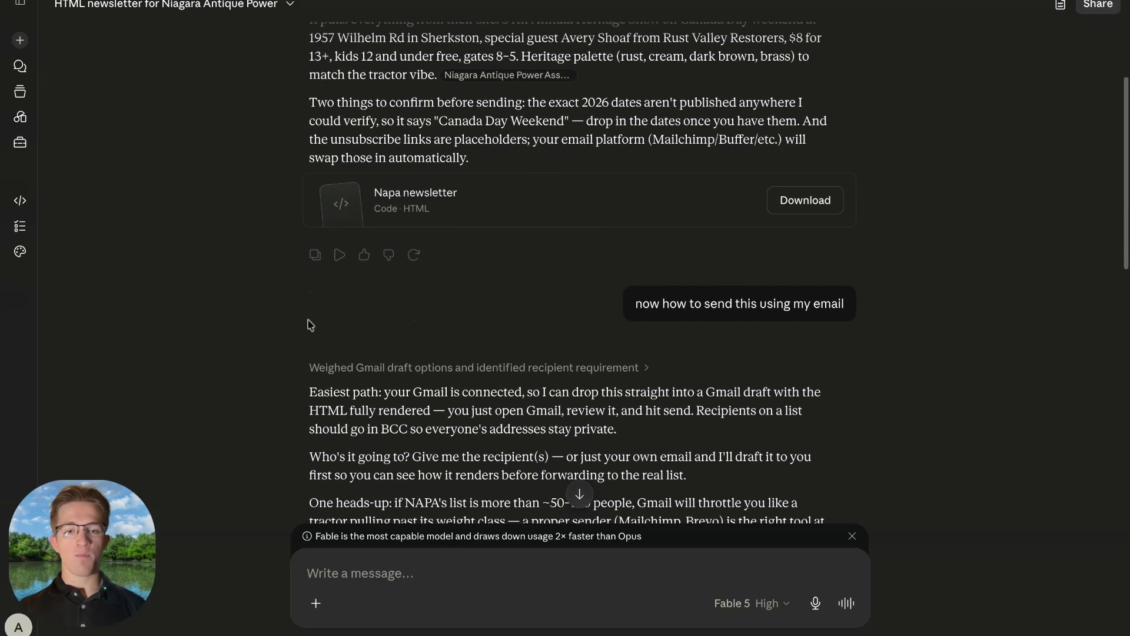
scroll(507, 320, "up", 2)
left_click(502, 285)
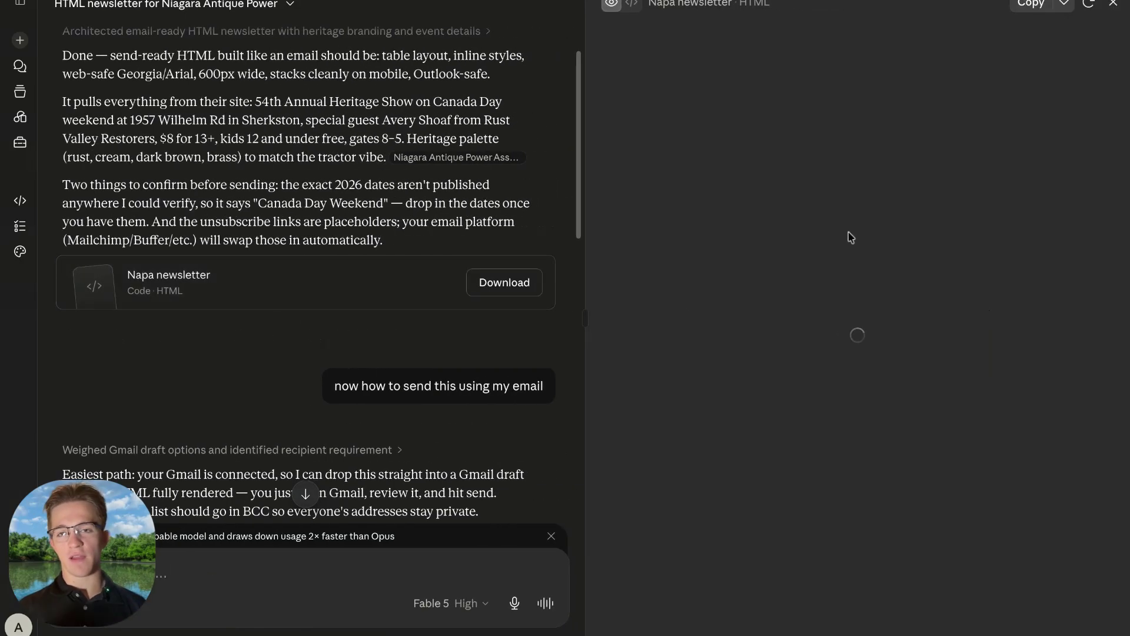
scroll(336, 295, "up", 2)
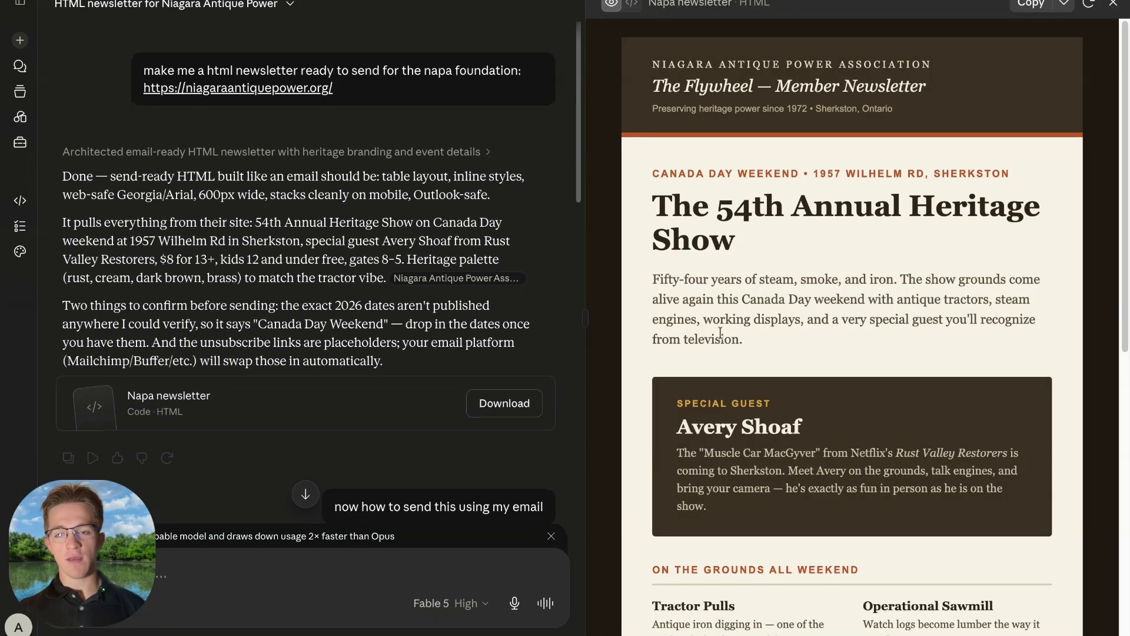
scroll(720, 333, "down", 10)
scroll(720, 334, "up", 15)
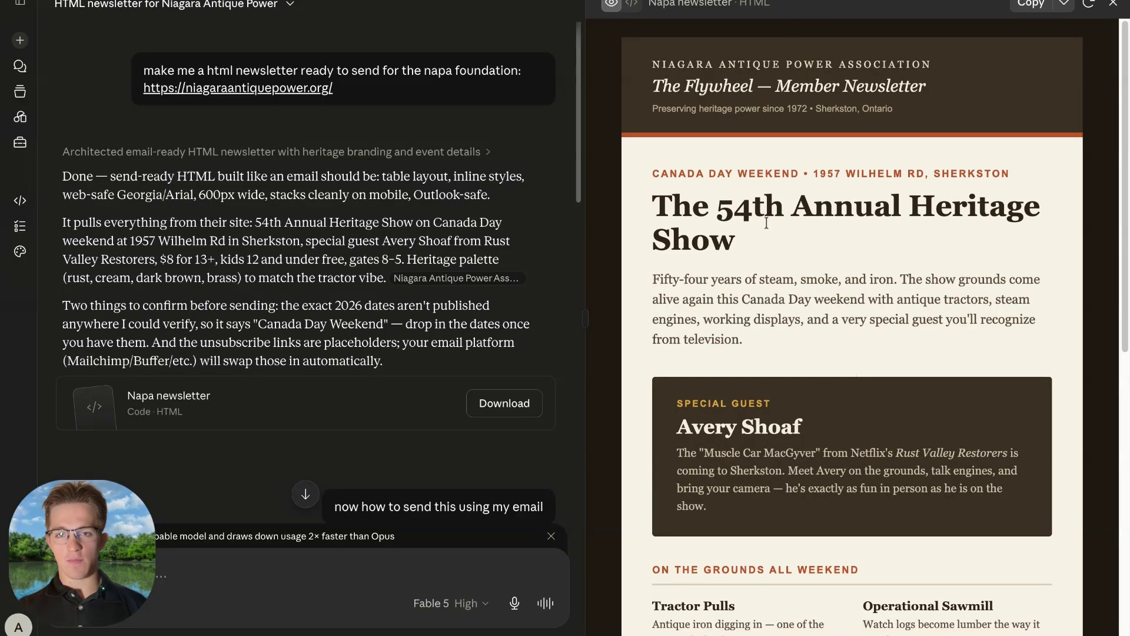
left_click(1113, 4)
Step: Read the follow-up exchanges about saving the newsletter as a Gmail draft and making its background dark
scroll(528, 275, "down", 20)
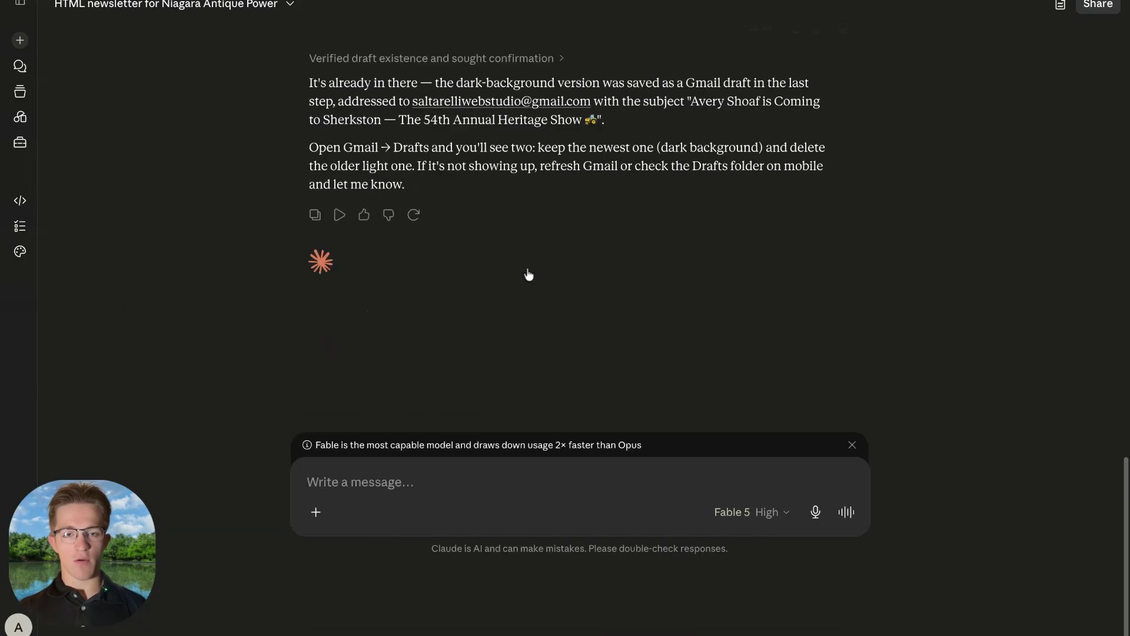
scroll(529, 275, "up", 3)
scroll(528, 274, "up", 7)
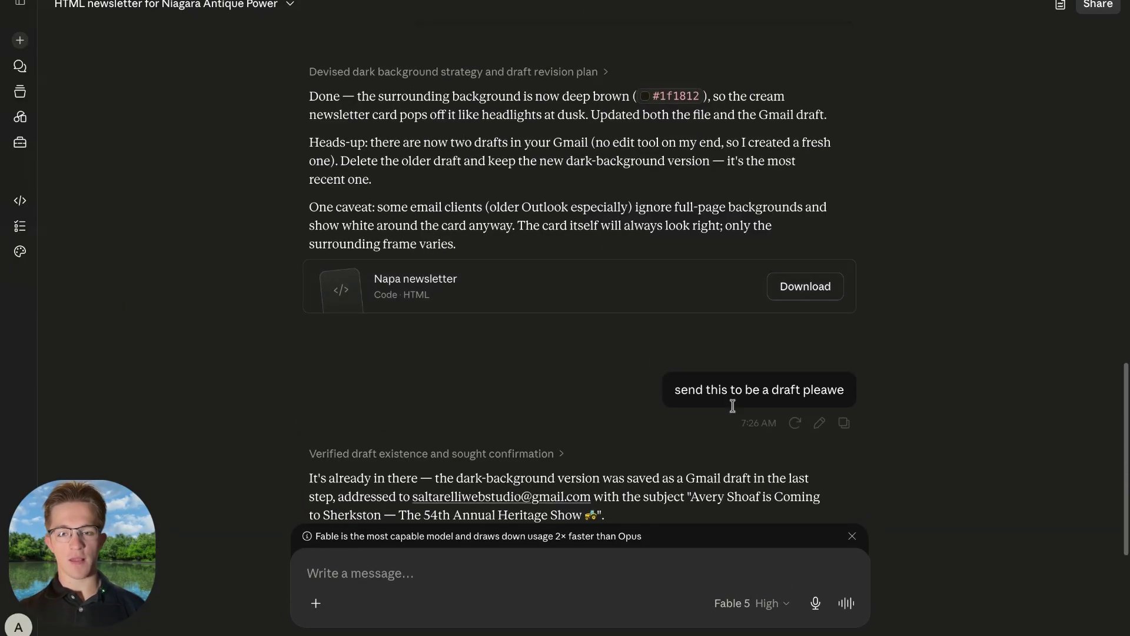
scroll(659, 338, "up", 2)
left_click_drag(423, 310, 658, 309)
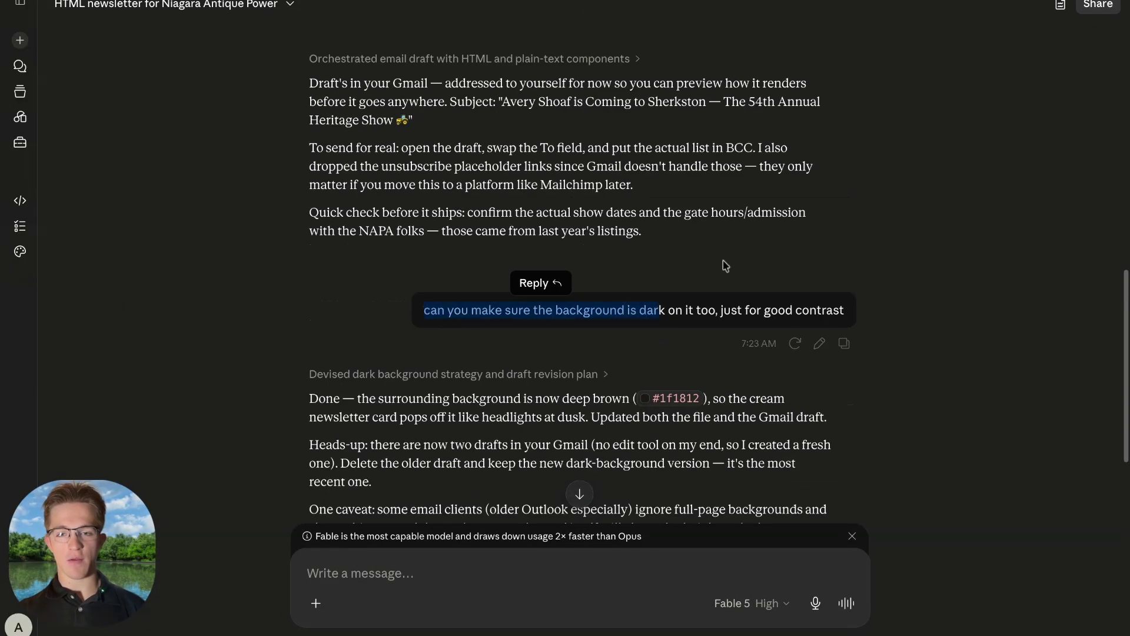
left_click(639, 414)
Step: Preview the revised dark-background Napa newsletter file and look through it down to the footer
scroll(638, 414, "down", 3)
left_click(638, 412)
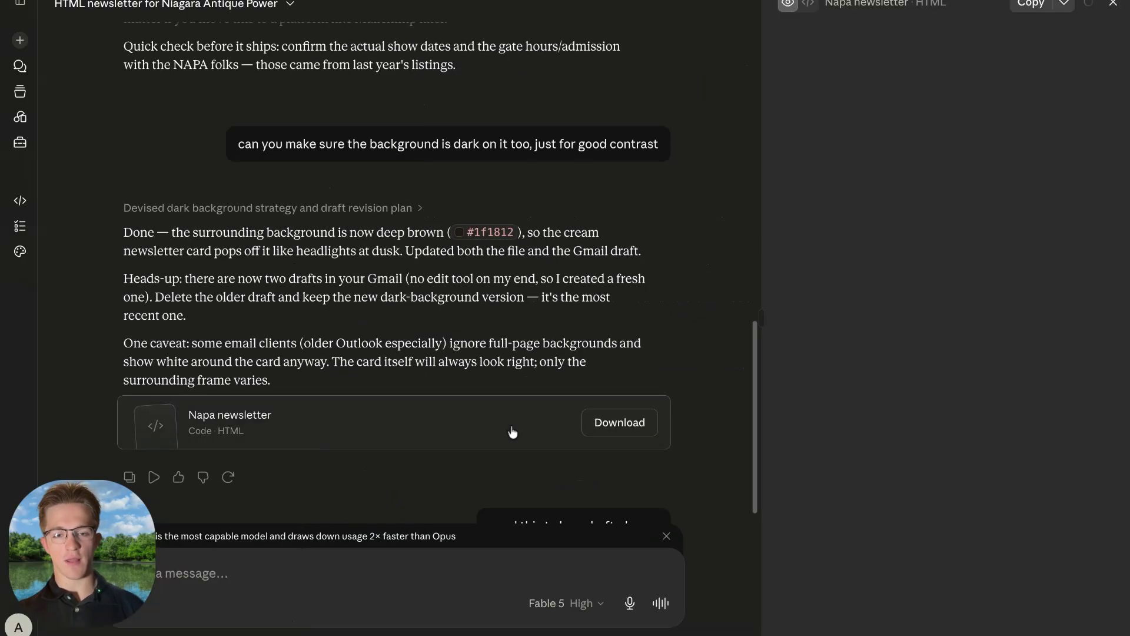
scroll(724, 259, "down", 6)
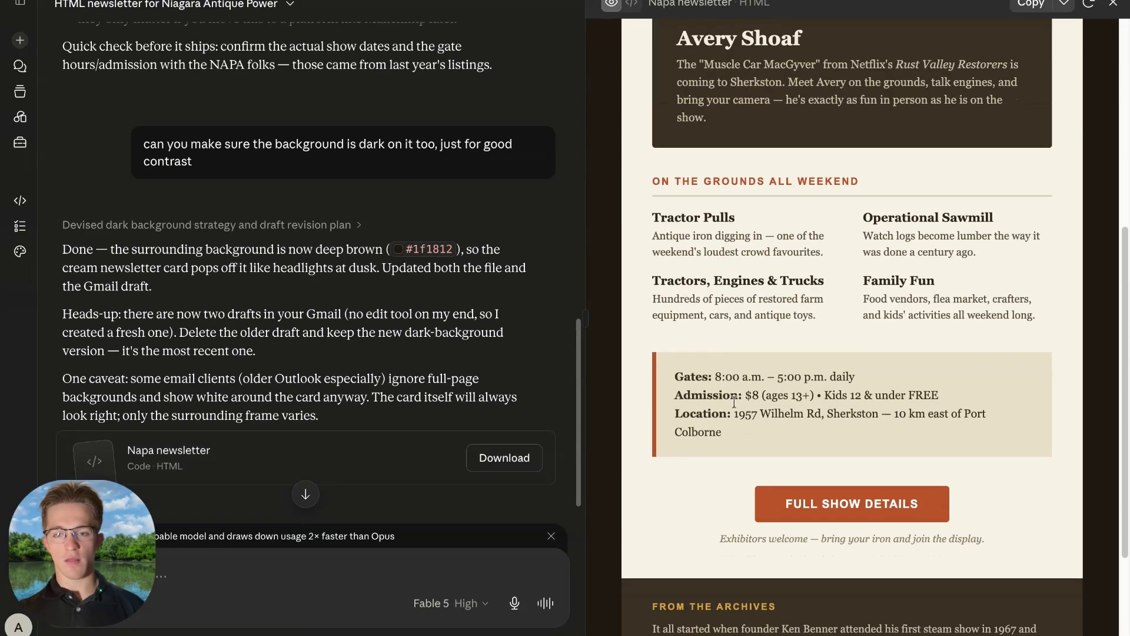
scroll(706, 262, "up", 3)
scroll(706, 262, "down", 6)
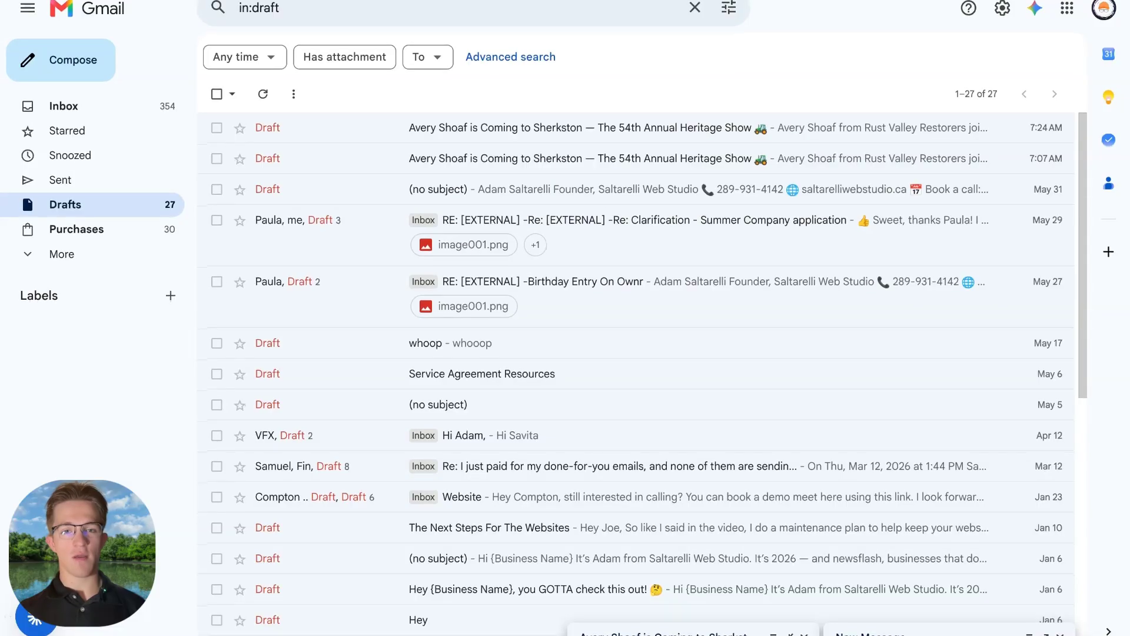
Step: In Gmail, open the older 54th Annual Heritage Show draft from 7:07 AM, check its rendering, and close it
left_click(356, 169)
scroll(533, 329, "down", 15)
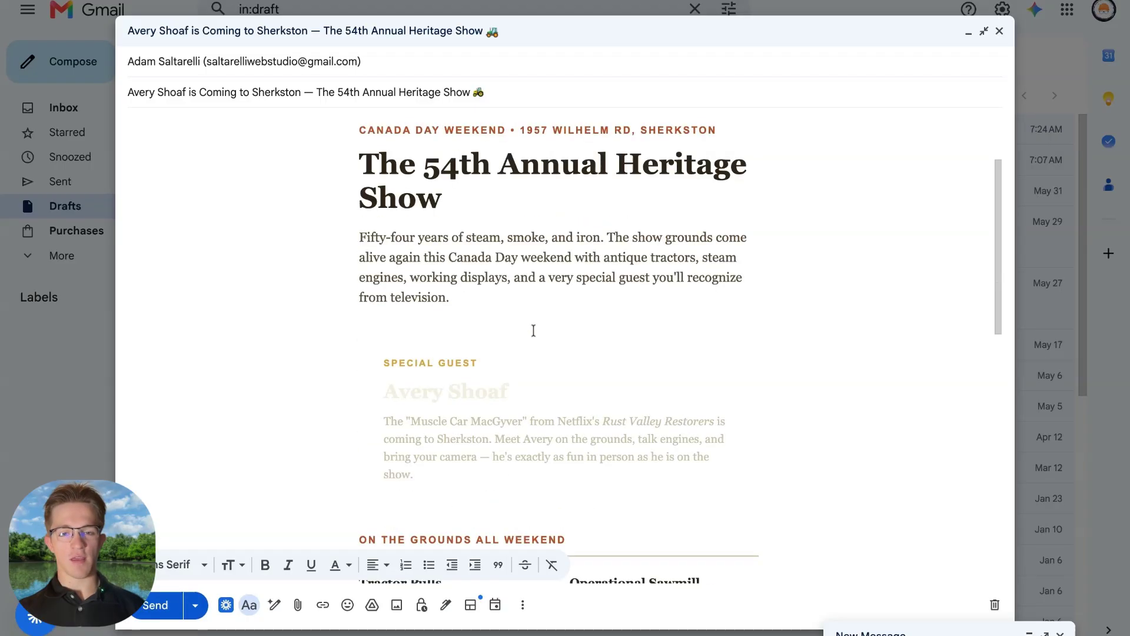
scroll(533, 329, "up", 15)
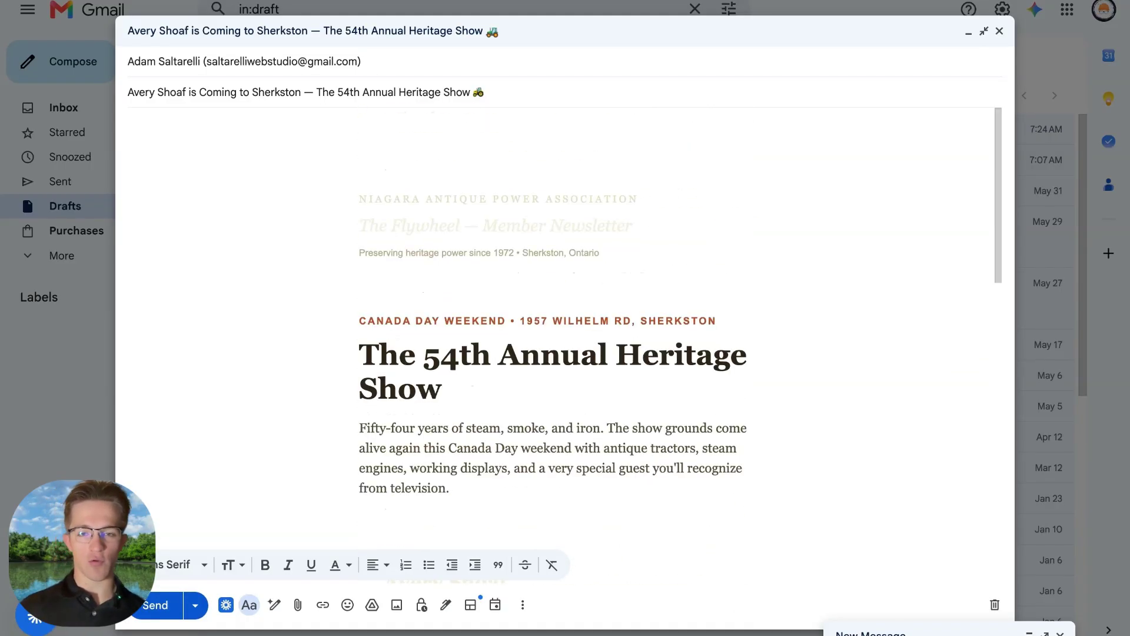
left_click(999, 30)
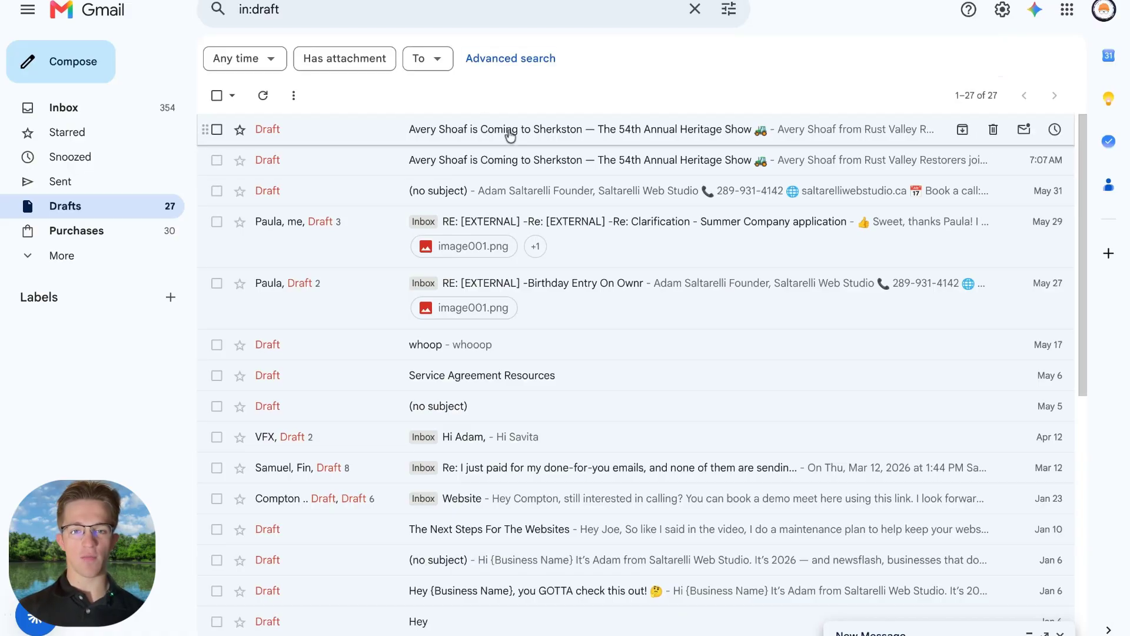
Step: Open the newest Heritage Show draft, check how legible its text is on the dark background, and close it
left_click(504, 130)
scroll(723, 329, "down", 5)
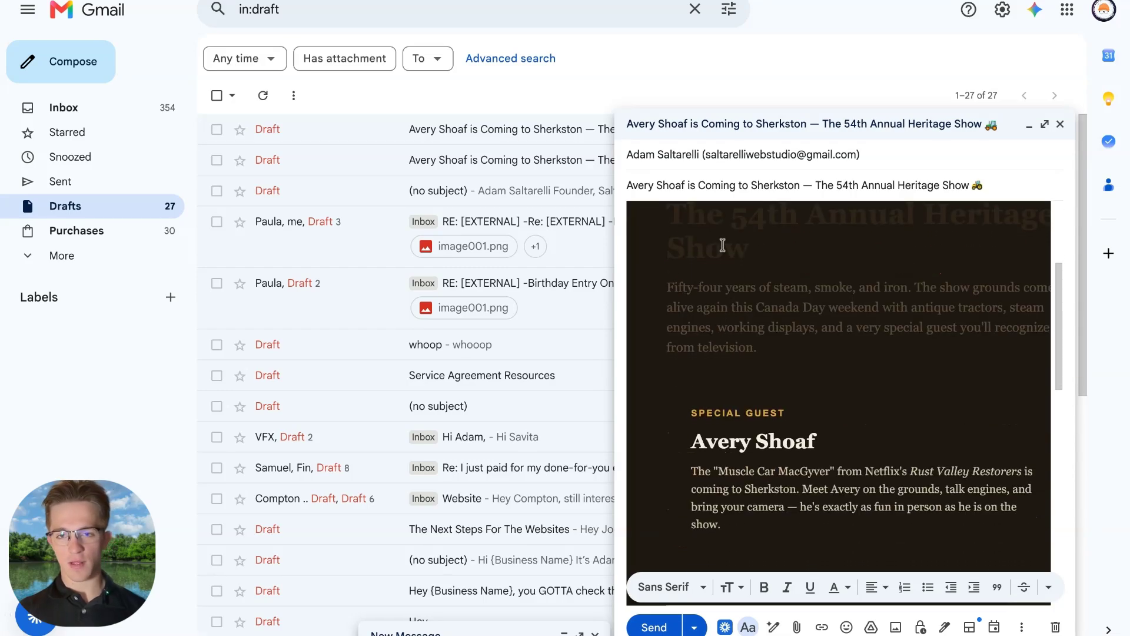
triple_click(743, 254)
left_click(783, 343)
scroll(783, 343, "down", 5)
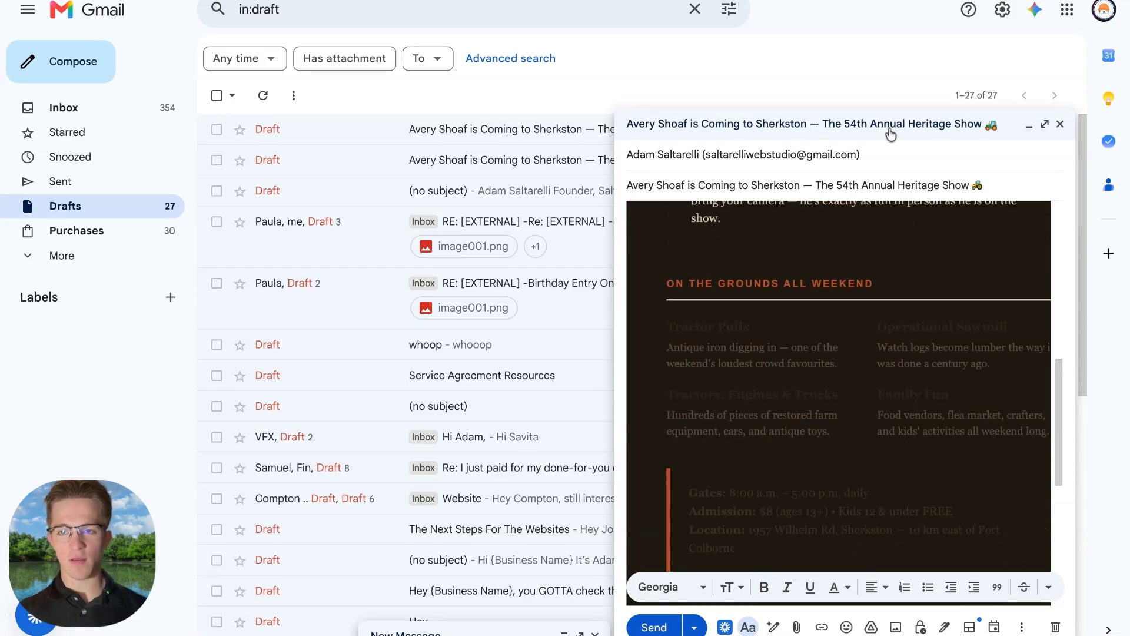
left_click(1060, 124)
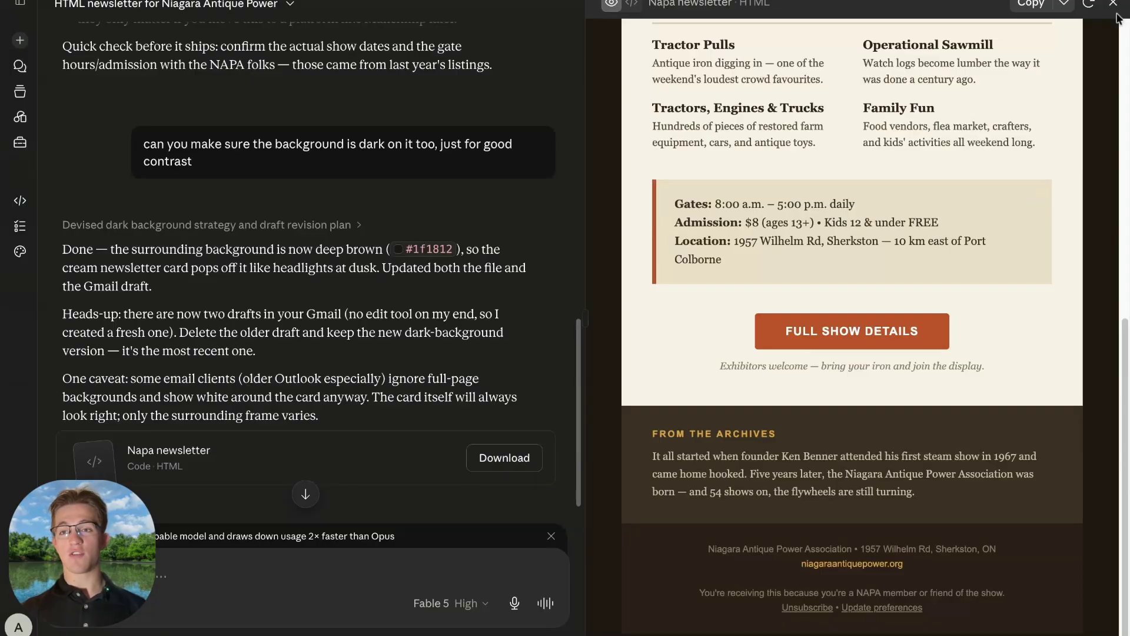
Step: Back in Claude, close the newsletter preview and return to the first newsletter request in the conversation
left_click(1123, 24)
scroll(666, 302, "up", 15)
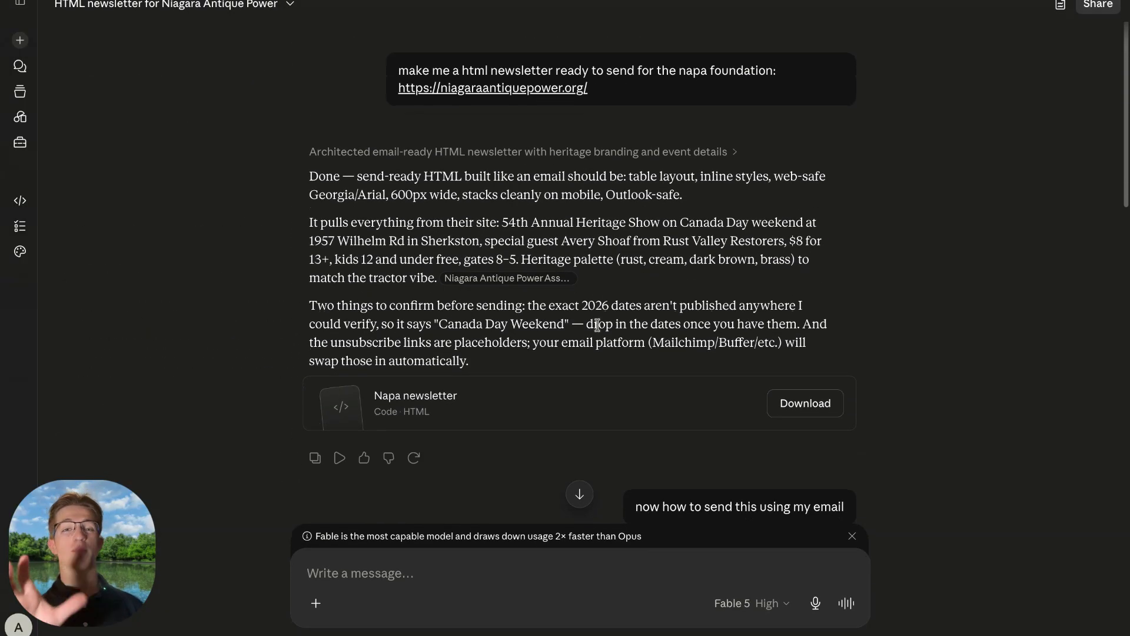